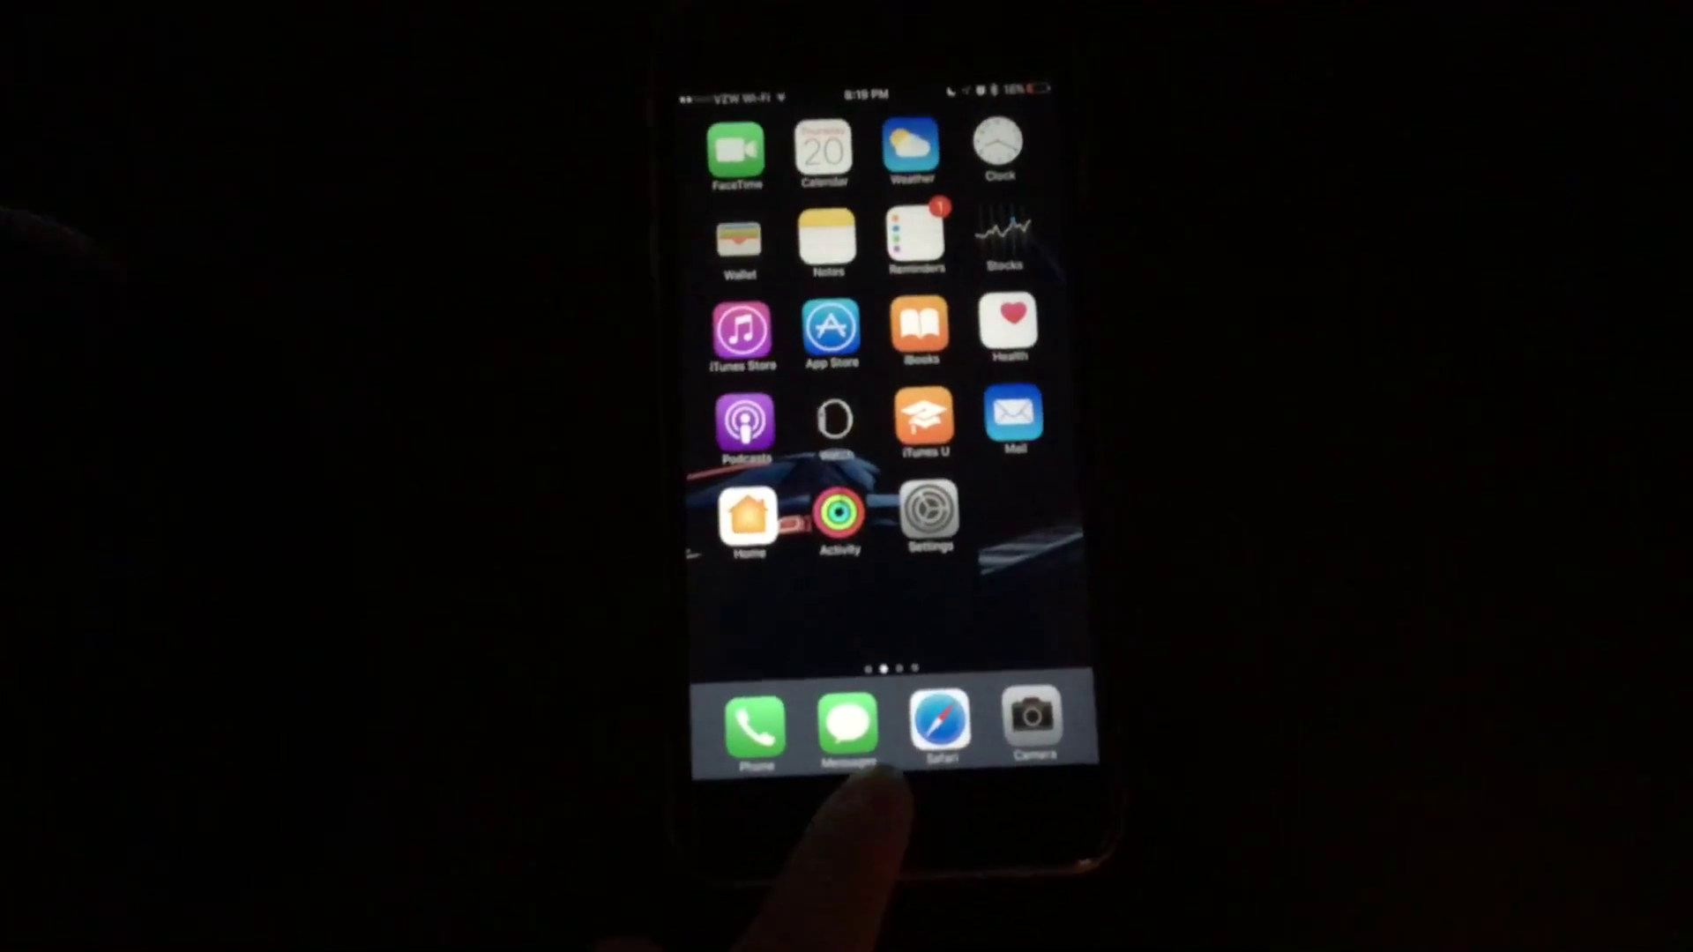
Step: Bring up Control Center, glance at the now-playing music card, then dismiss it
{"action": "left_click_drag", "start_coordinate": [820, 807], "coordinate": [820, 596]}
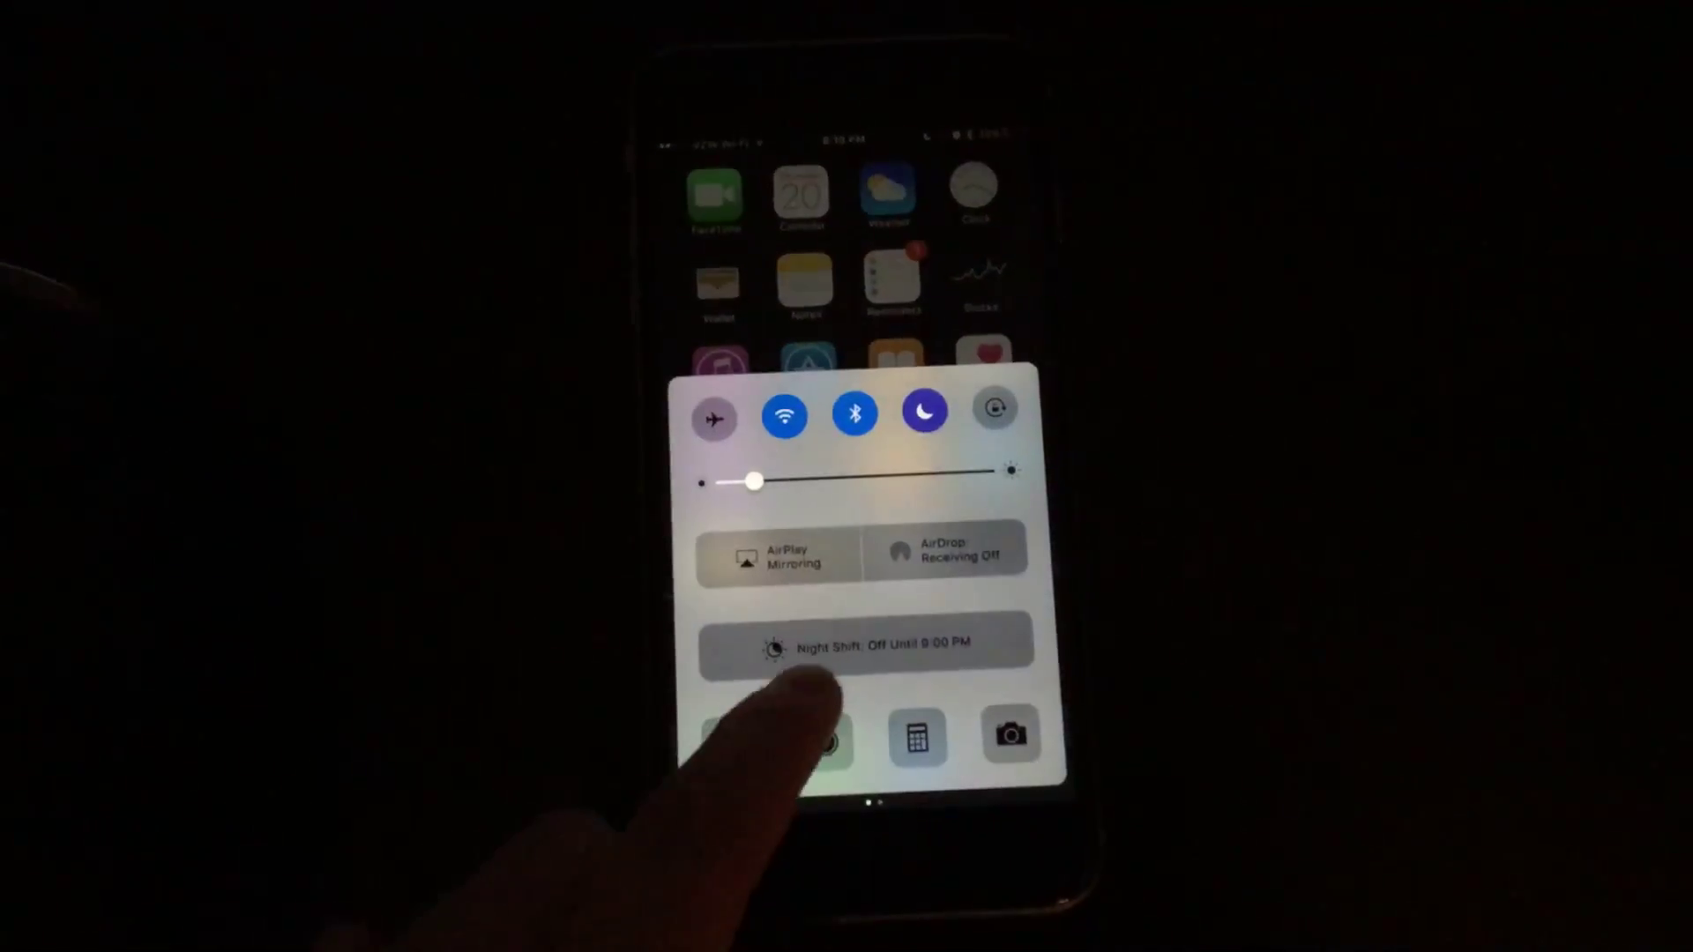
{"action": "left_click_drag", "start_coordinate": [979, 595], "coordinate": [741, 595]}
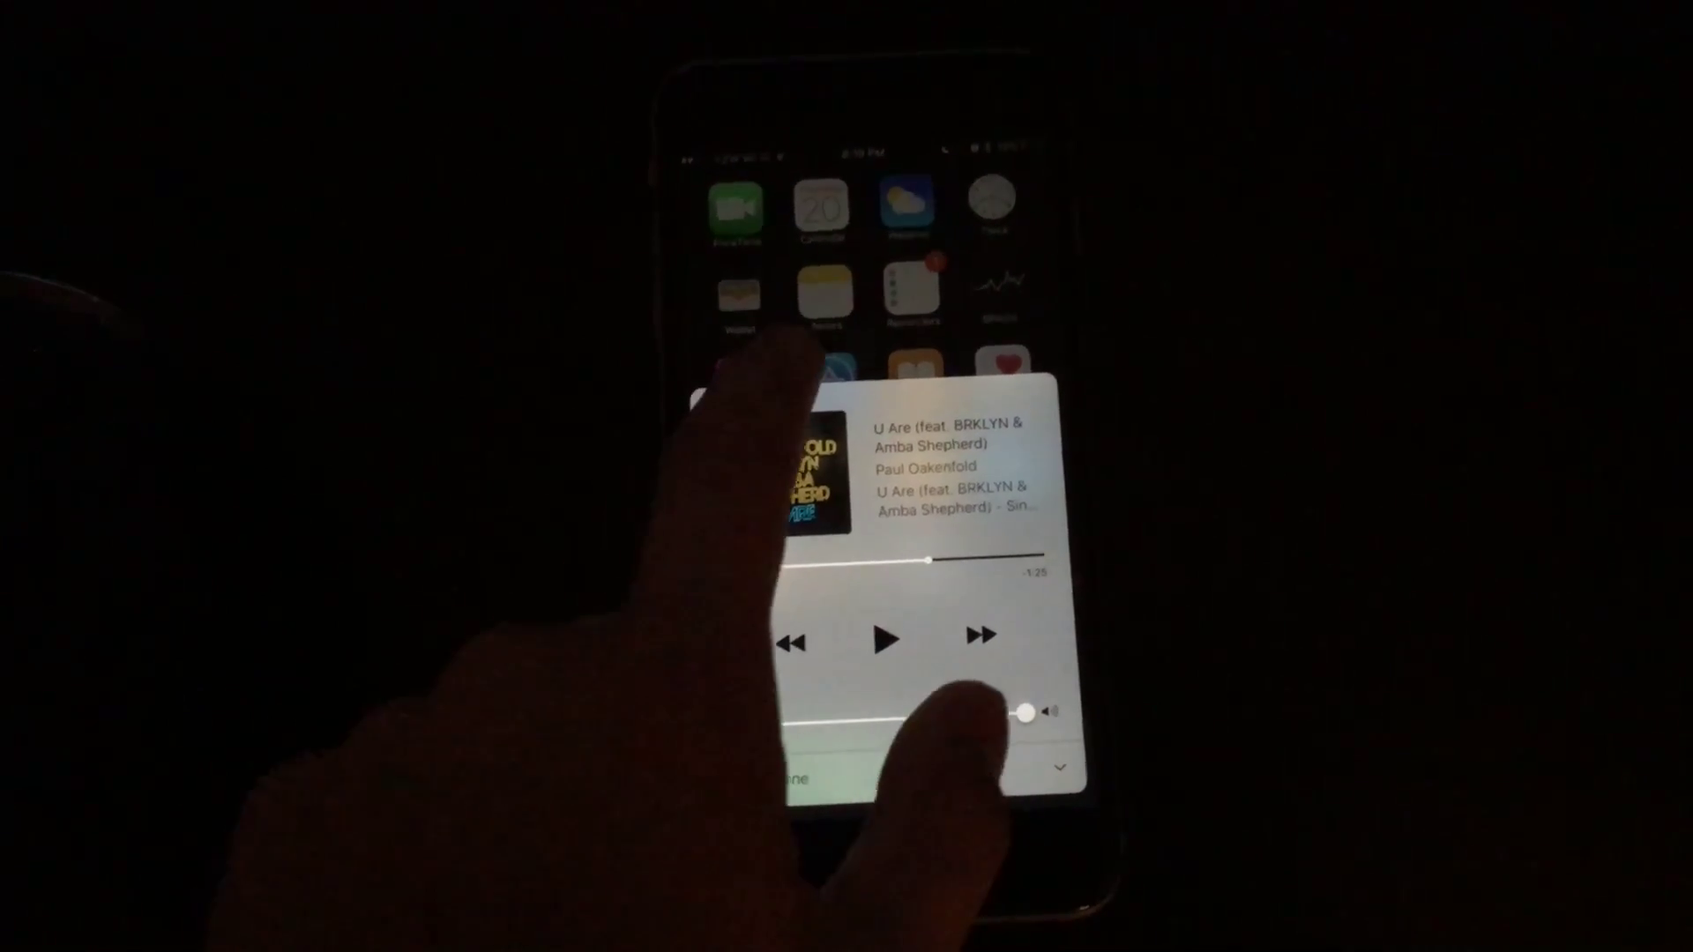
{"action": "left_click_drag", "start_coordinate": [873, 662], "coordinate": [873, 820]}
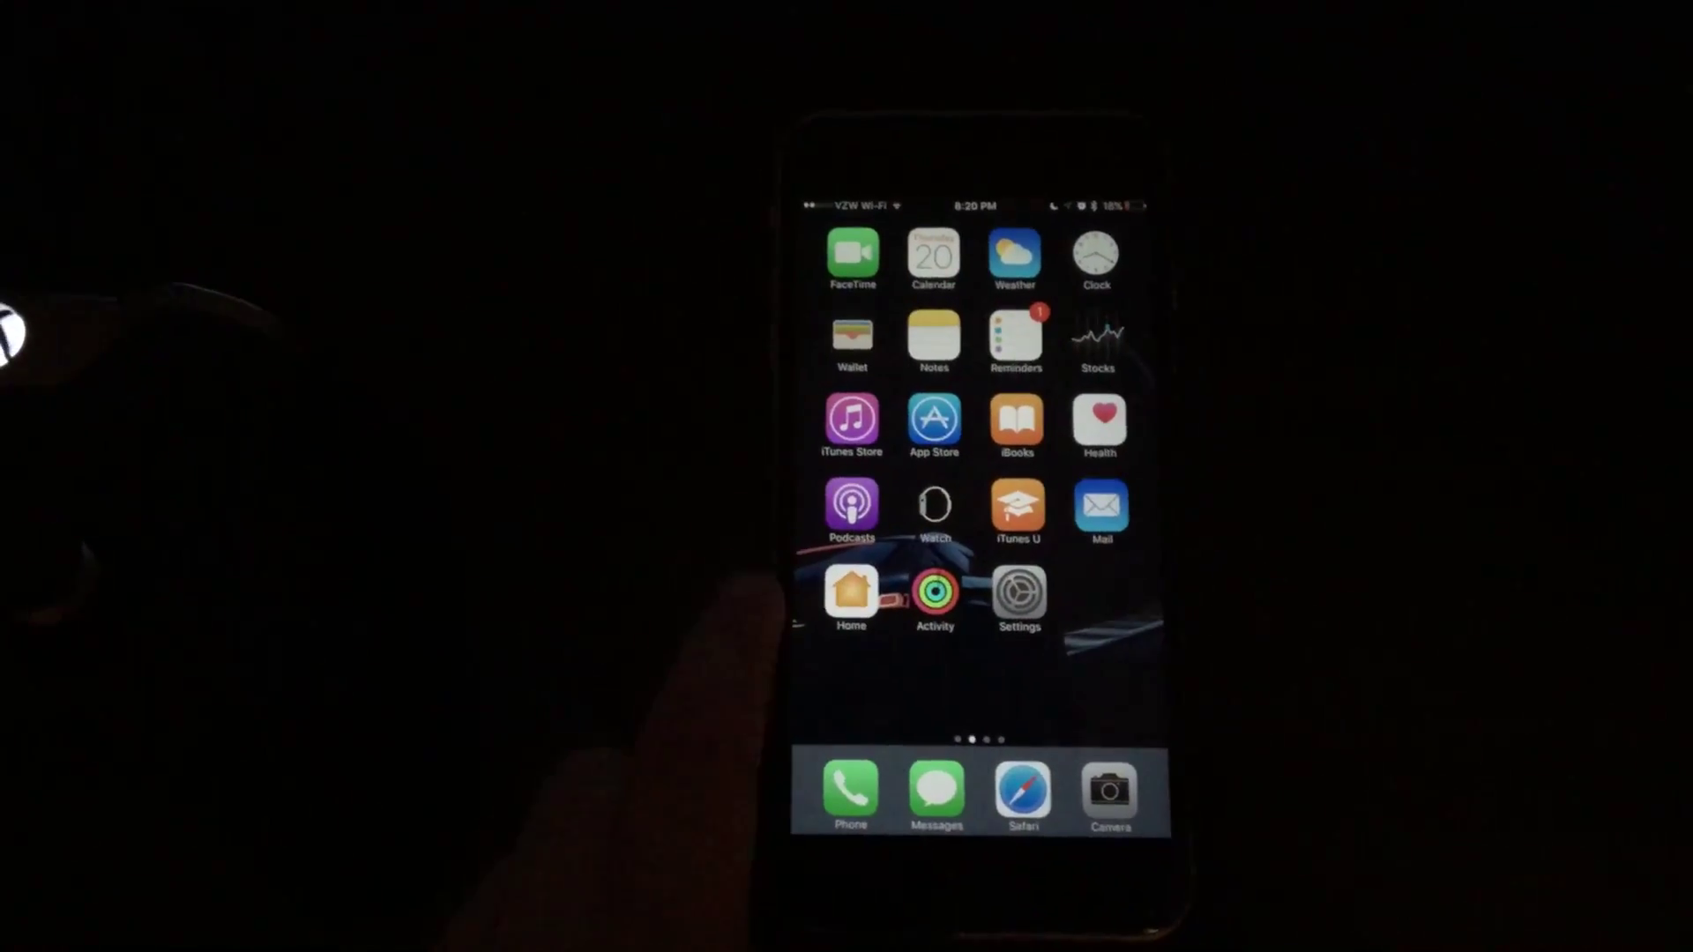
Step: Reopen Control Center and swipe between the screen-mirroring controls and the now-playing card
{"action": "left_click_drag", "start_coordinate": [1111, 926], "coordinate": [1111, 793]}
{"action": "left_click_drag", "start_coordinate": [873, 793], "coordinate": [873, 595]}
{"action": "left_click_drag", "start_coordinate": [874, 662], "coordinate": [1137, 662]}
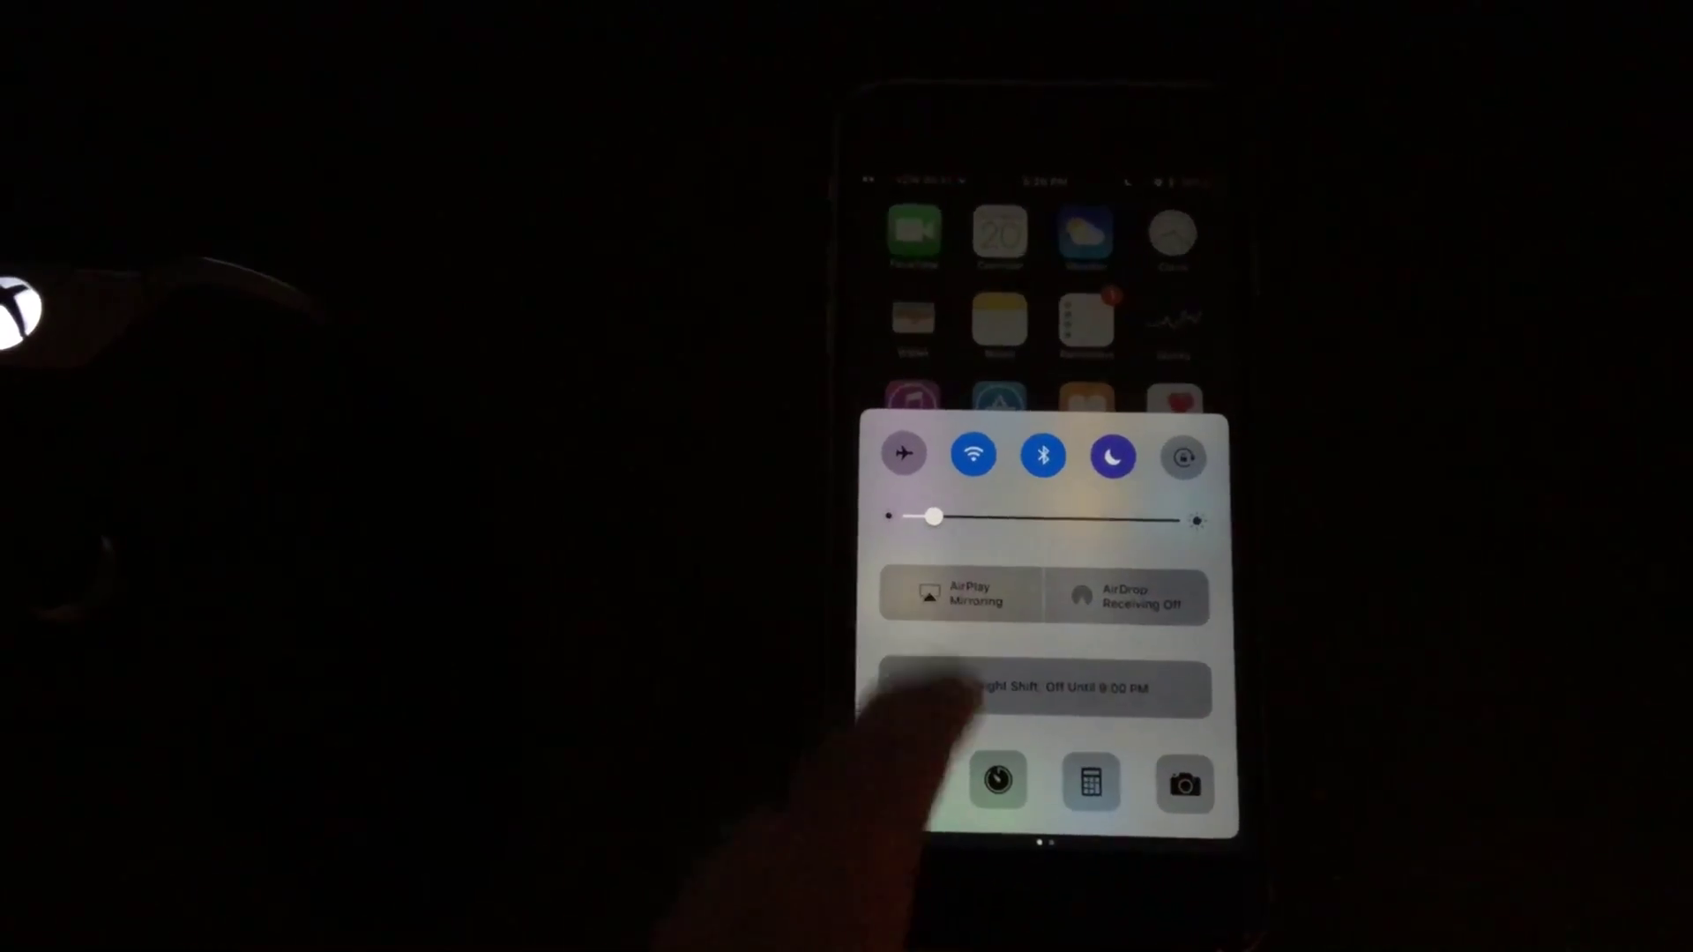
{"action": "left_click_drag", "start_coordinate": [1138, 661], "coordinate": [899, 661]}
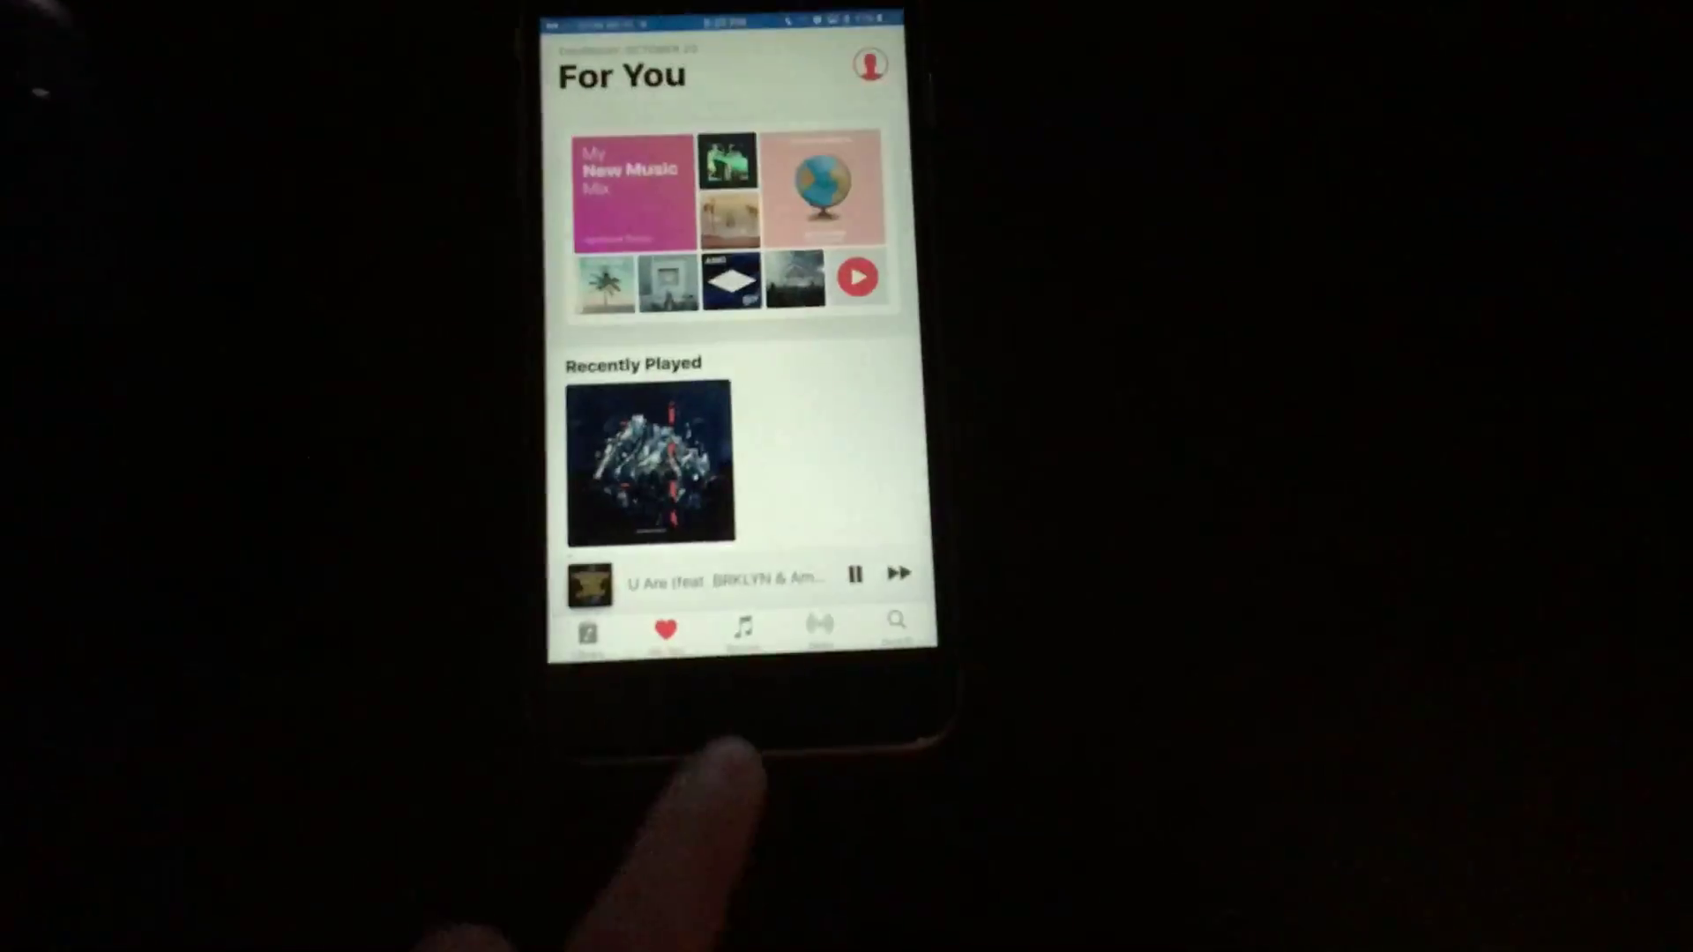
Step: View the Apple Music Browse page, then pull down Notification Center over it
{"action": "left_click", "coordinate": [719, 673]}
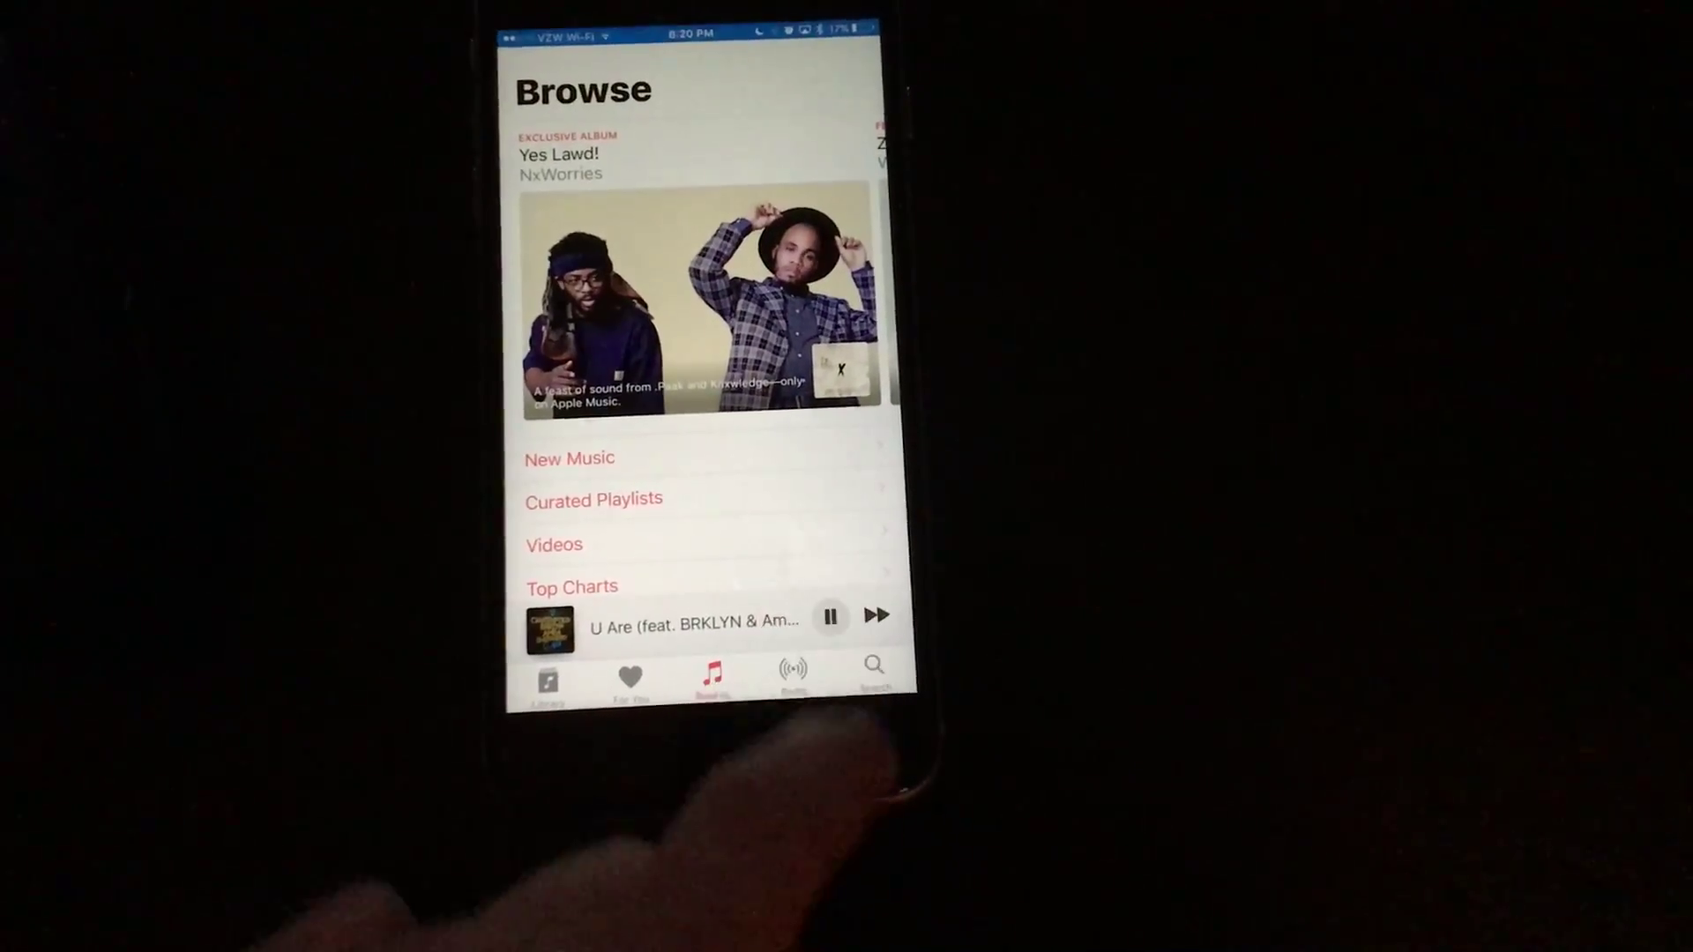
{"action": "left_click_drag", "start_coordinate": [687, 29], "coordinate": [688, 557]}
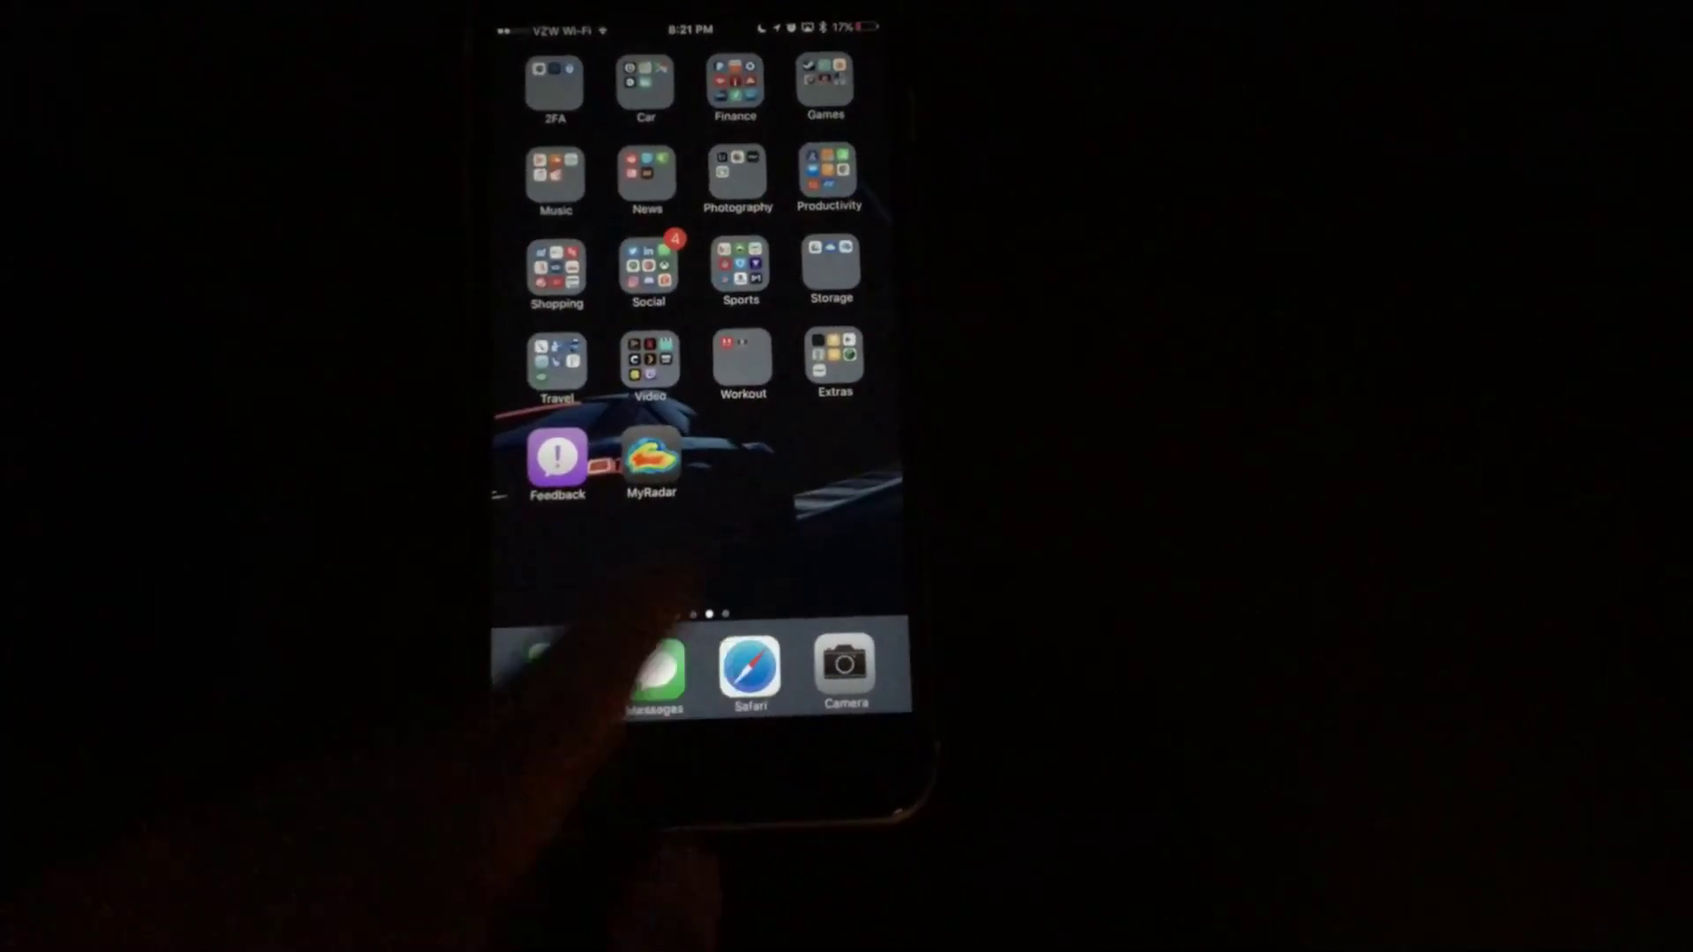
Step: Show Control Center's now-playing card for 'U Are' with XBOXONEELITE as the output
{"action": "left_click_drag", "start_coordinate": [741, 734], "coordinate": [740, 463]}
{"action": "left_click_drag", "start_coordinate": [860, 595], "coordinate": [635, 595]}
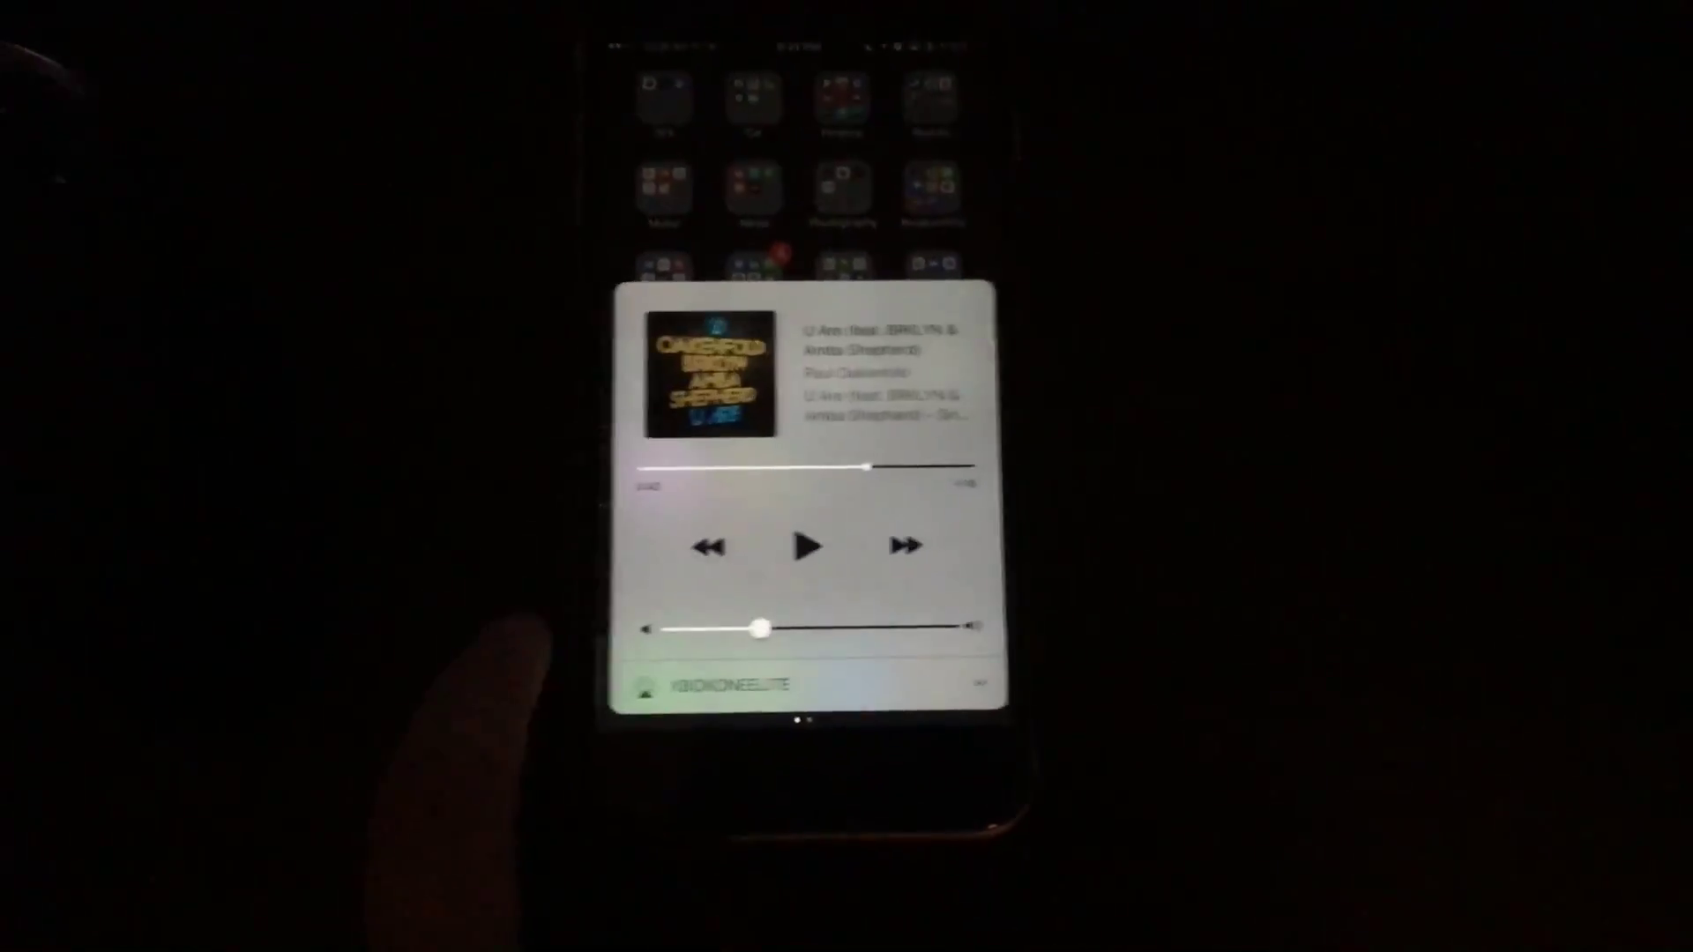